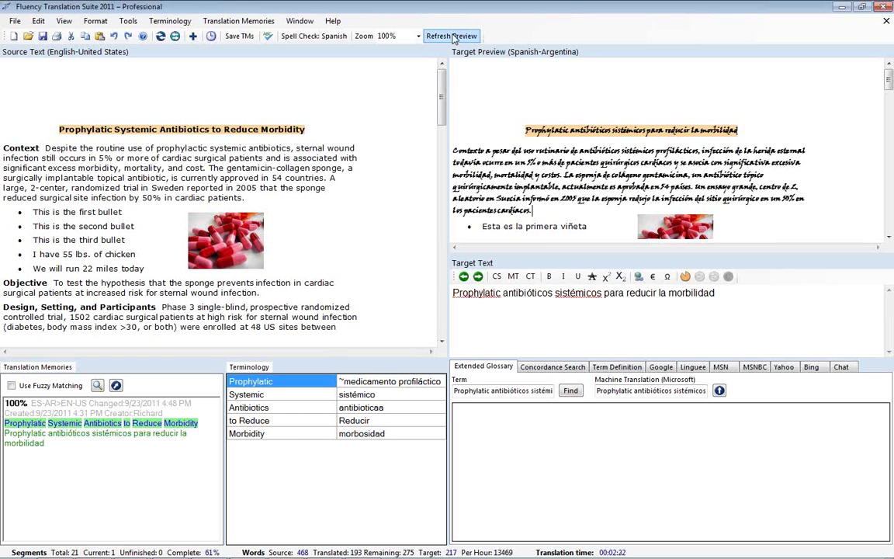
Rebuild the target preview to discard its custom formatting.
left_click(454, 36)
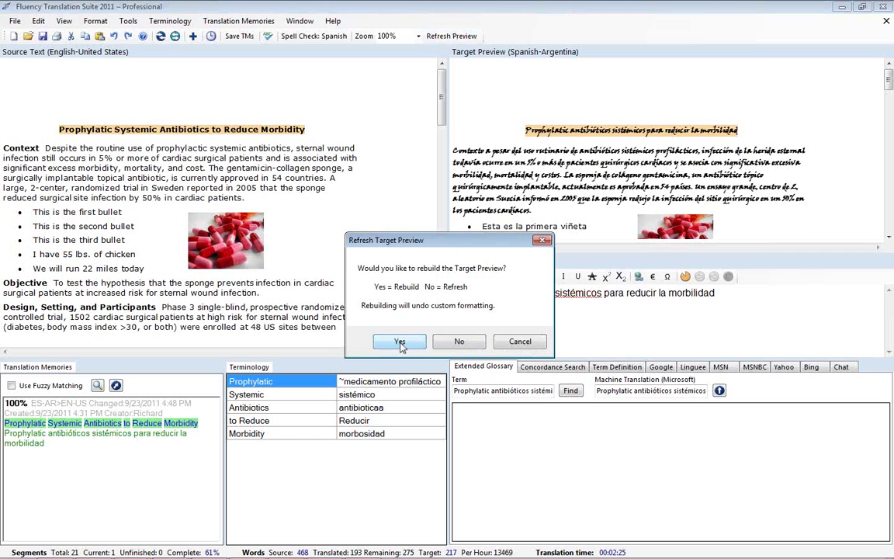
left_click(399, 342)
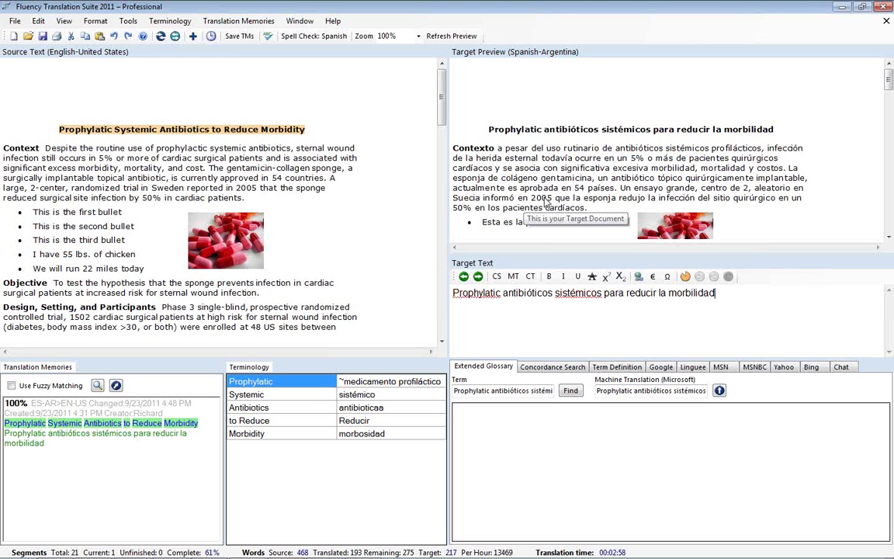
Review the file formats available for saving the translation, and cancel without saving.
left_click(14, 21)
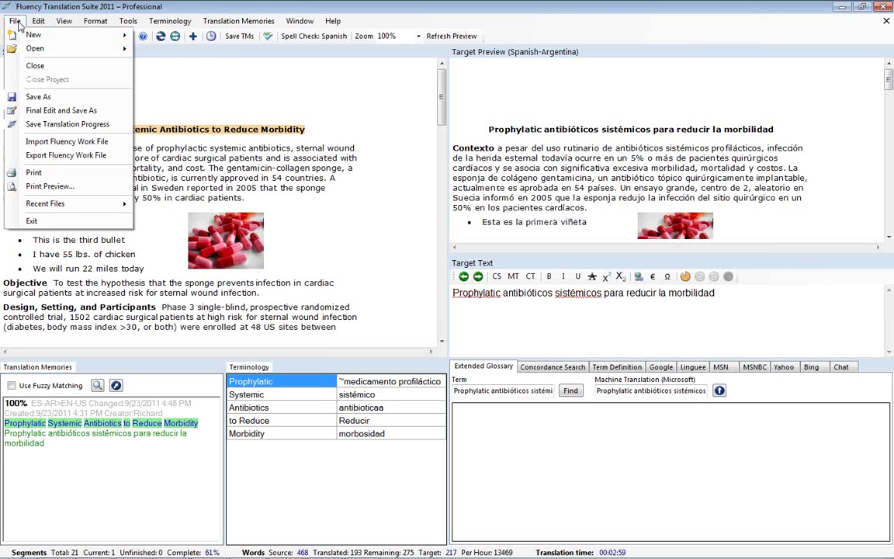
left_click(38, 97)
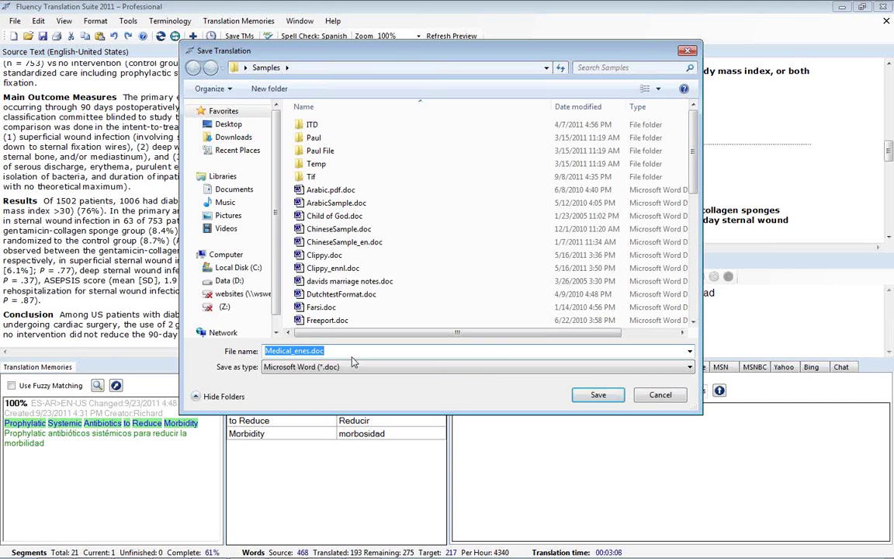
left_click(353, 365)
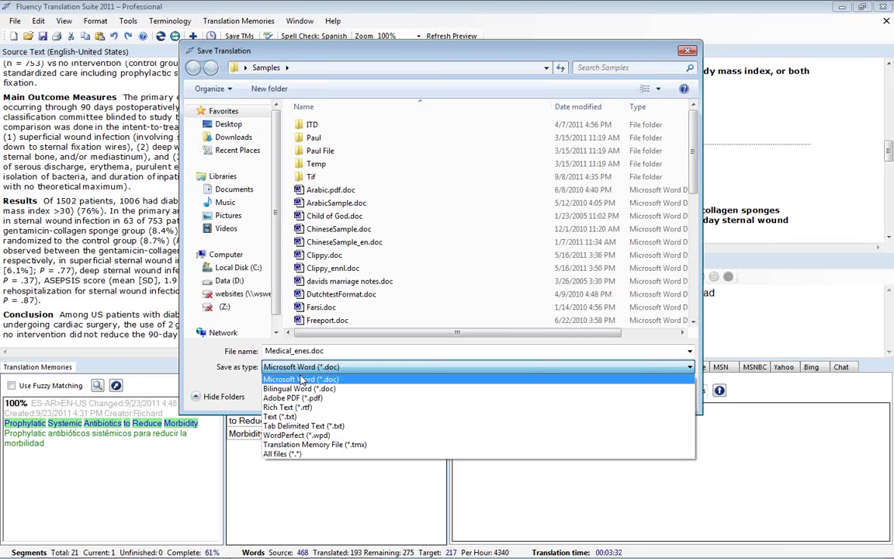
left_click(250, 393)
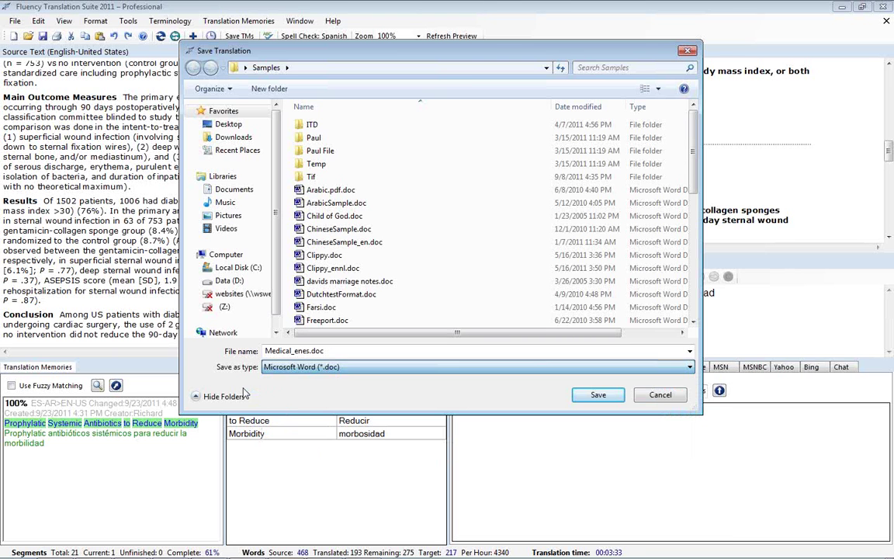
left_click(669, 398)
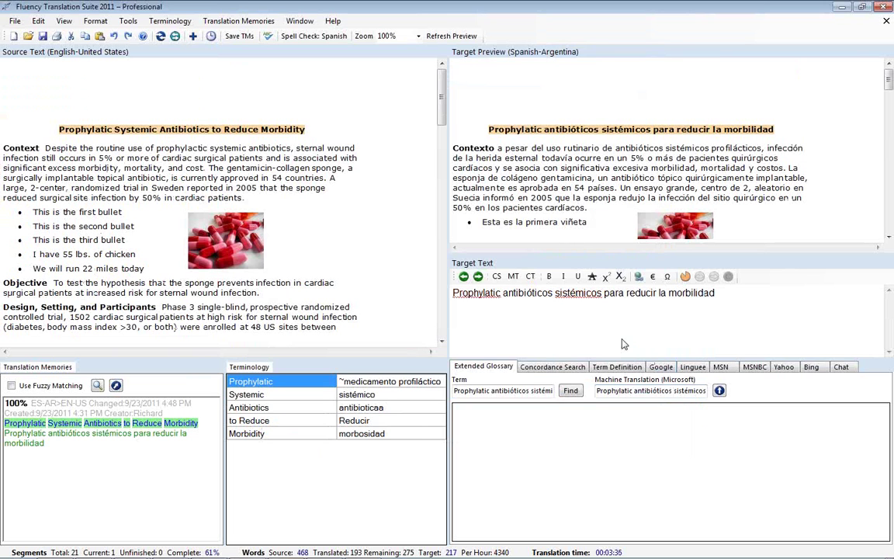
Copy the entire contents of the Spanish target preview.
left_click(889, 238)
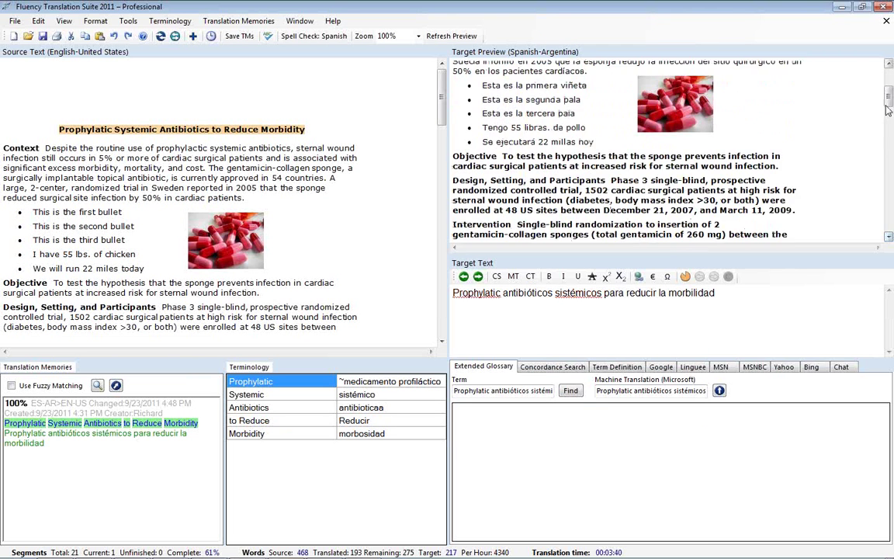
scroll(799, 70, "up", 3)
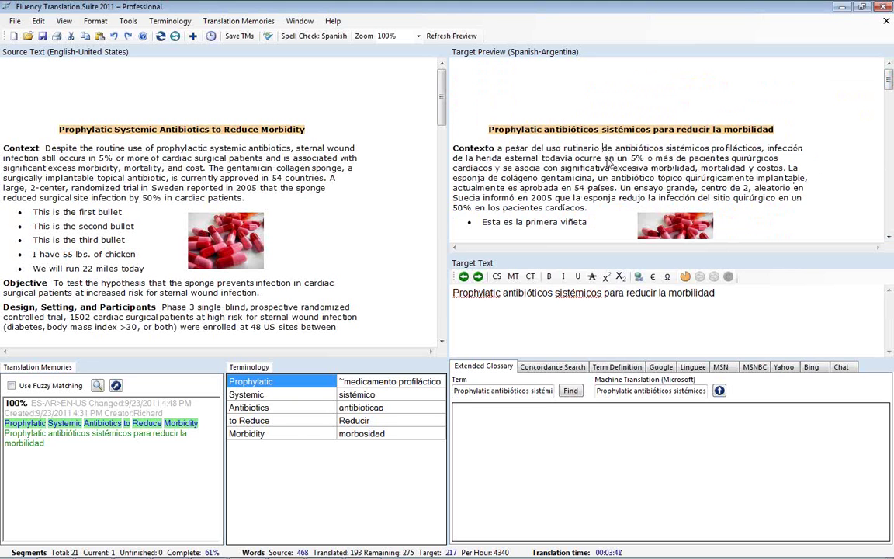
key("ctrl+a")
key("ctrl+c")
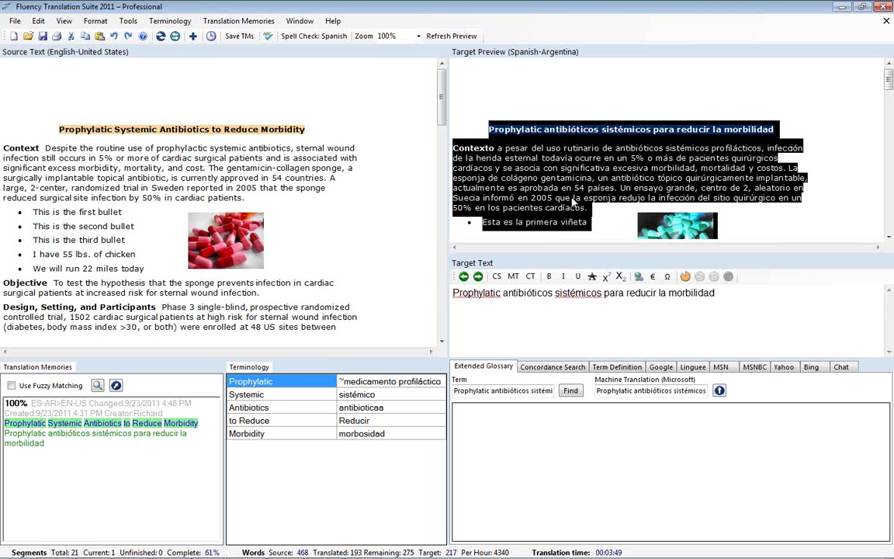
Switch to Microsoft Word and paste the copied translation into a new blank document.
mouse_move(297, 553)
left_click(324, 547)
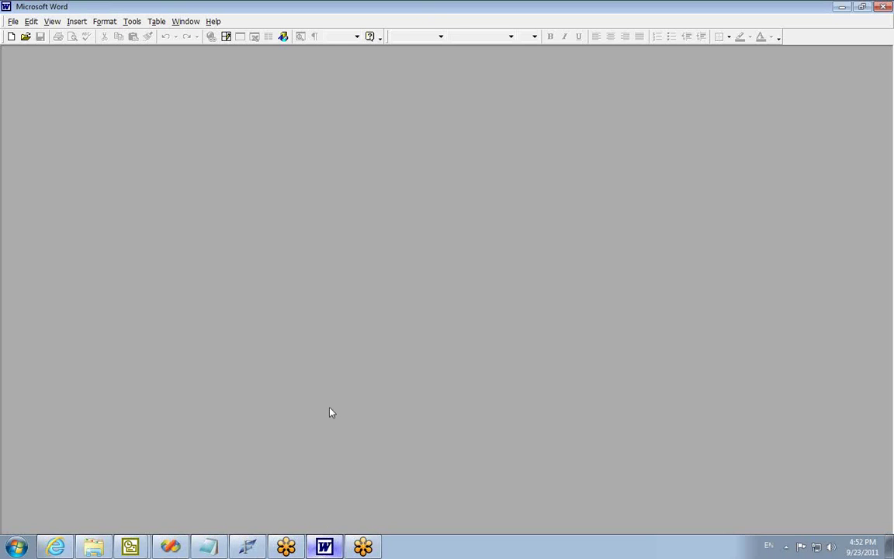
left_click(11, 37)
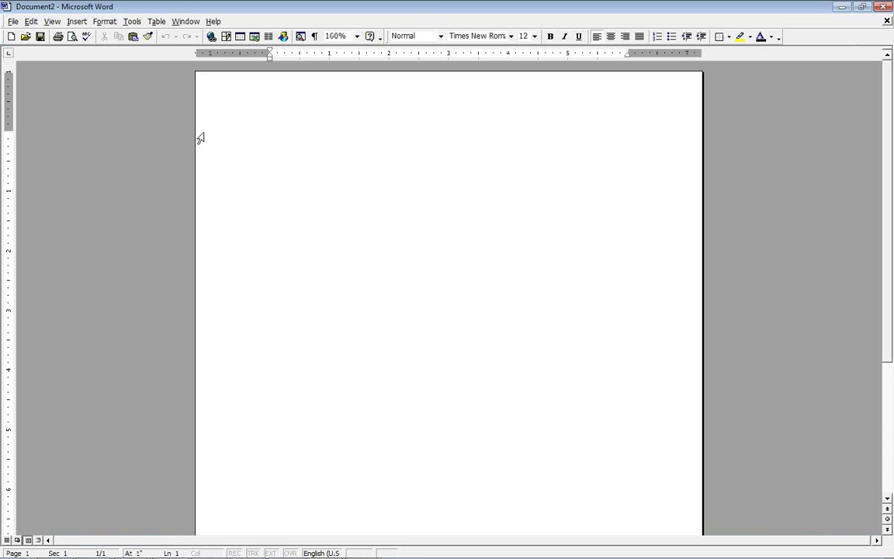
left_click(30, 21)
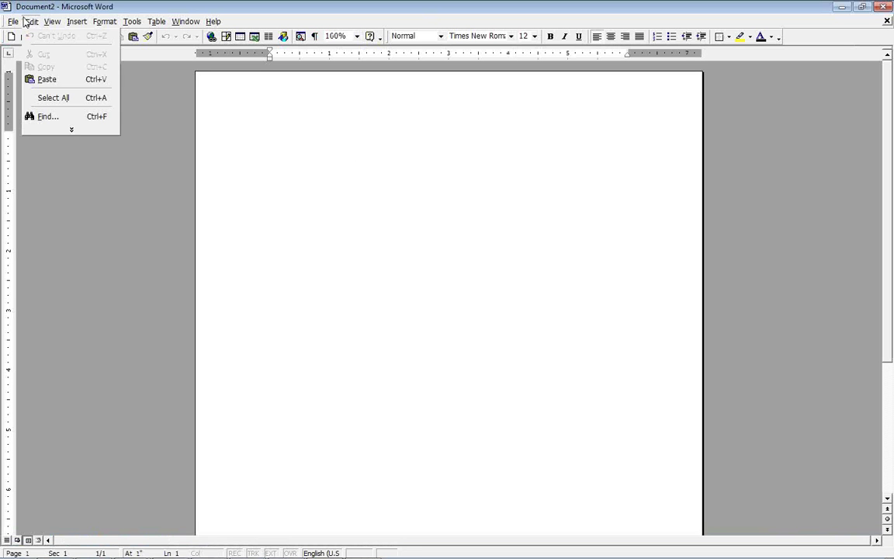
left_click(43, 79)
scroll(397, 235, "up", 8)
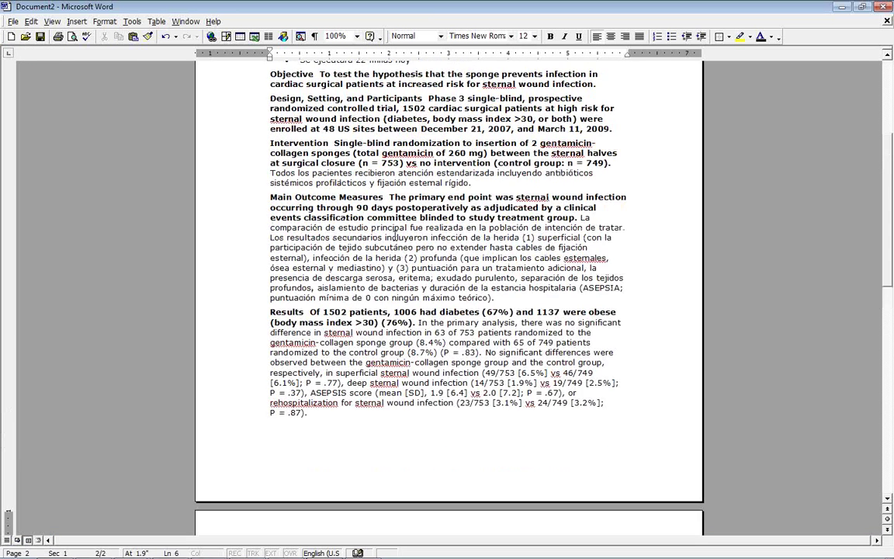
scroll(396, 235, "up", 2)
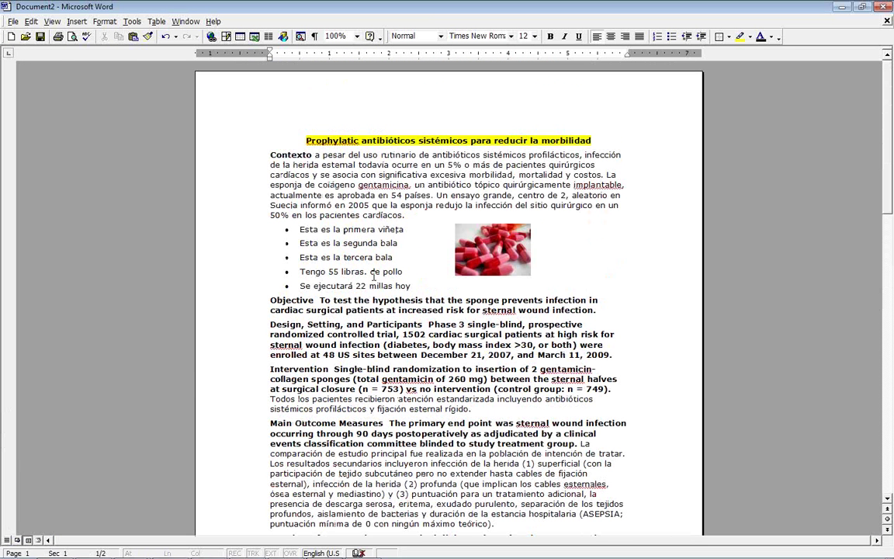
Return to Fluency Translation Suite and review the translation memory preferences, including Save Translation Unit Immediately.
left_click(299, 556)
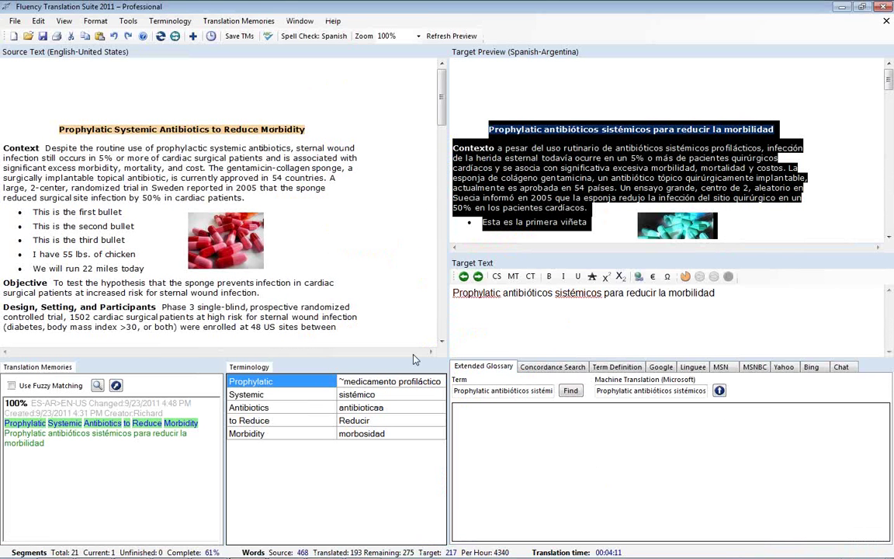
left_click(233, 24)
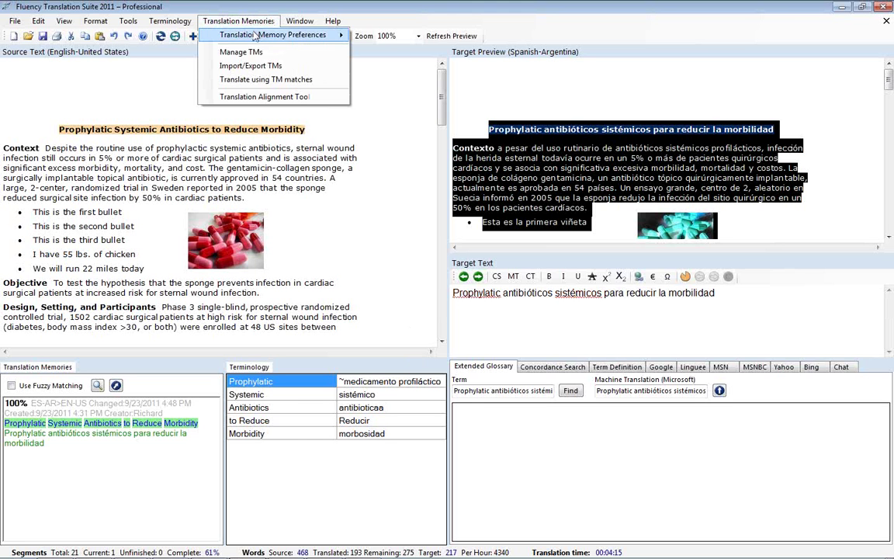
mouse_move(254, 36)
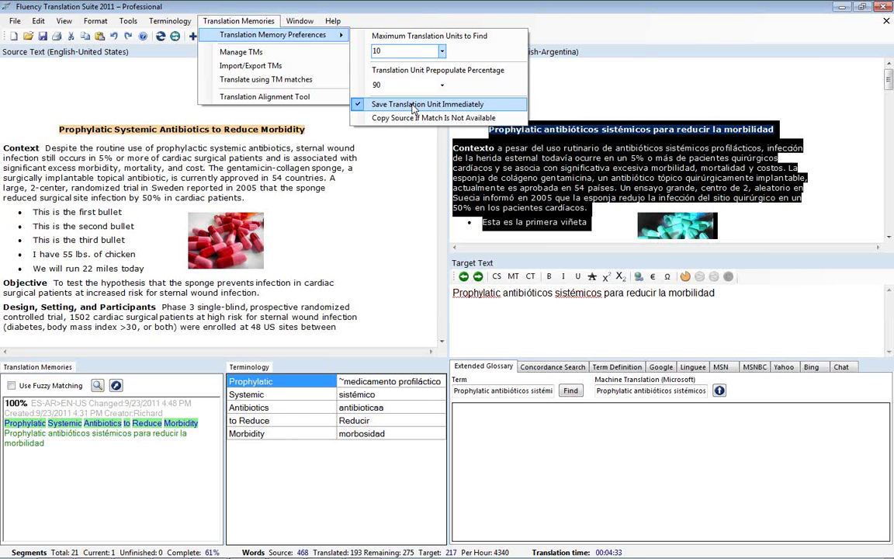
left_click(374, 13)
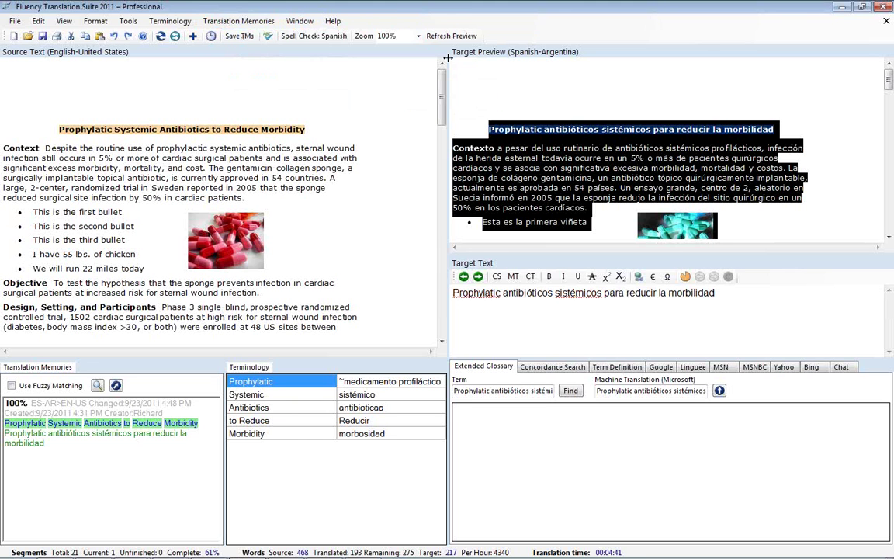
left_click(556, 207)
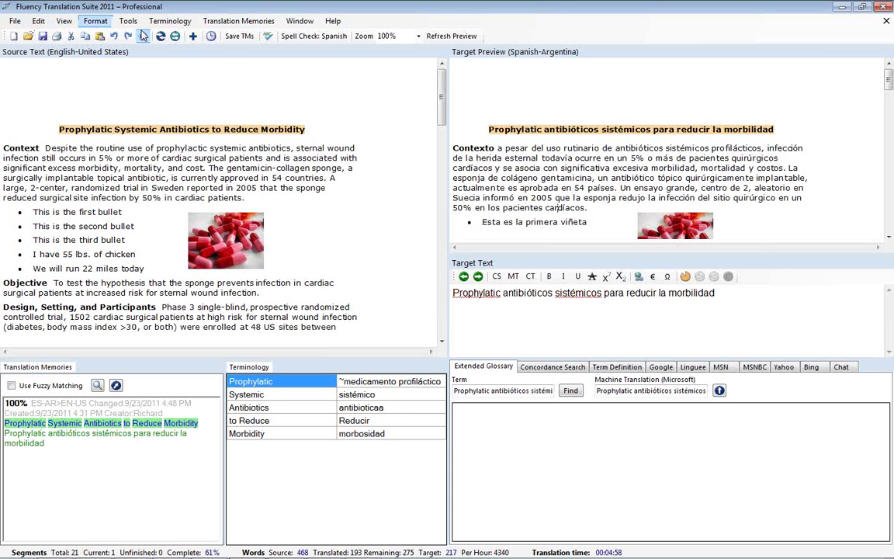
Save the document's translation units to the translation memory and close the current translation.
left_click(238, 36)
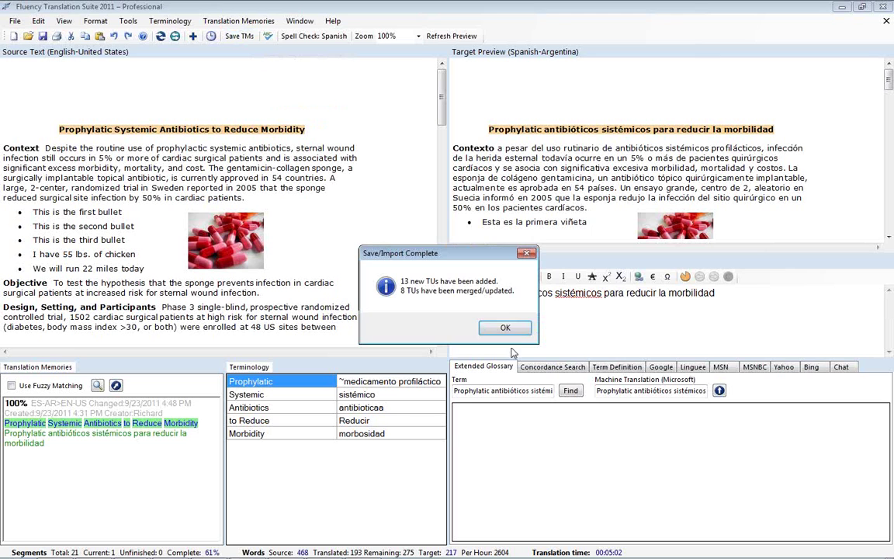
left_click(506, 328)
left_click(16, 22)
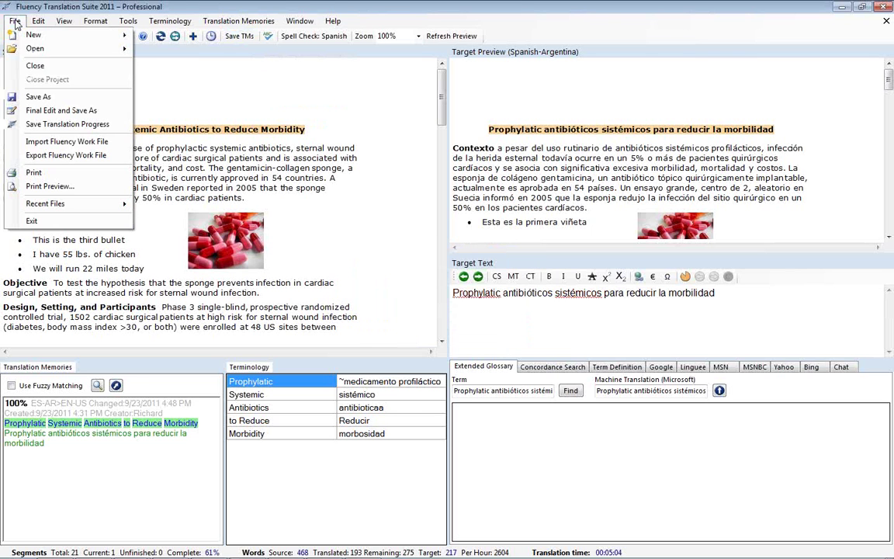
left_click(35, 67)
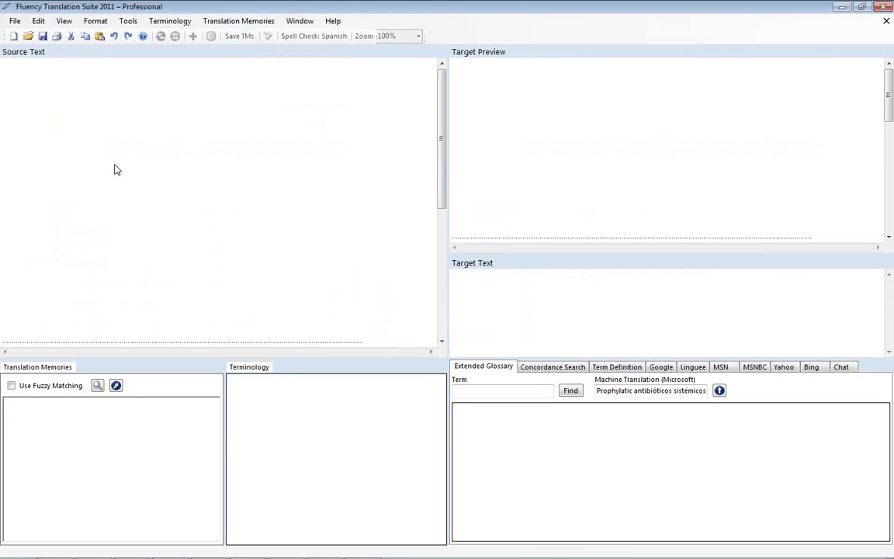
Open Medical.doc from the Samples folder as the source file.
left_click(15, 21)
mouse_move(32, 49)
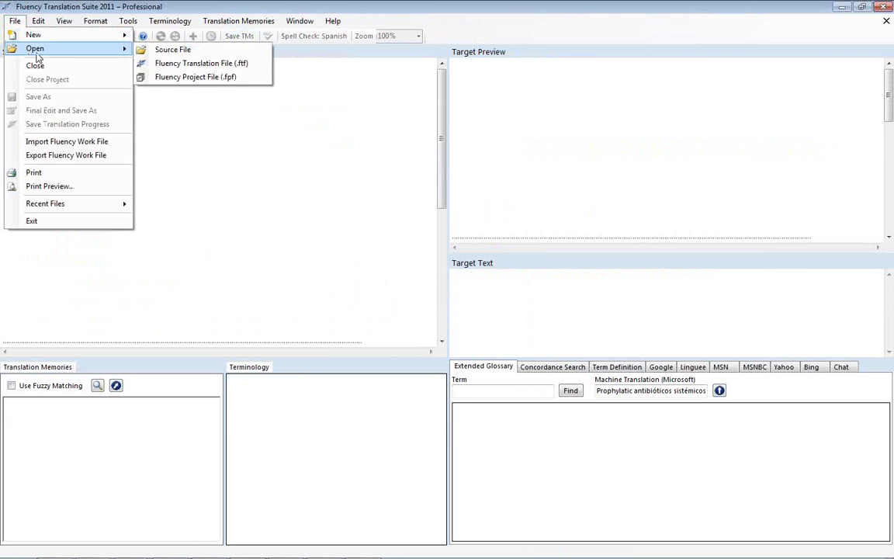
left_click(173, 51)
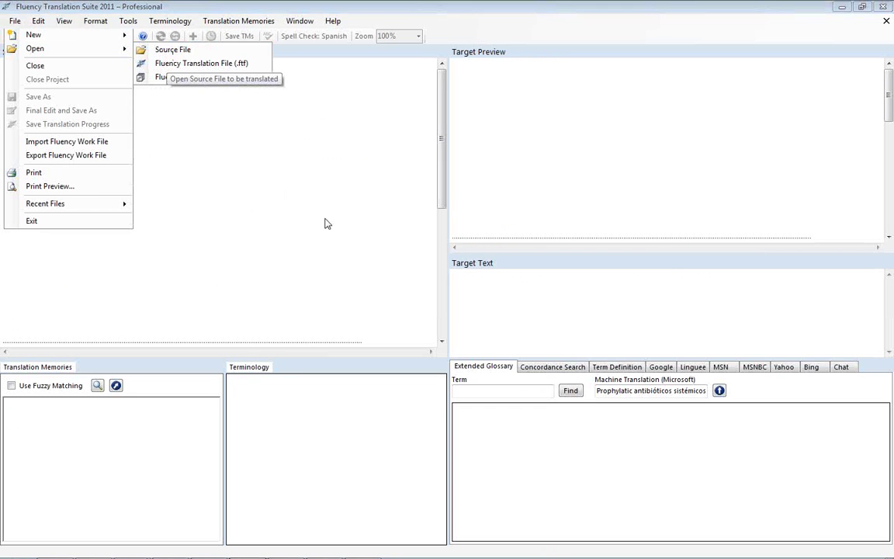
type("me")
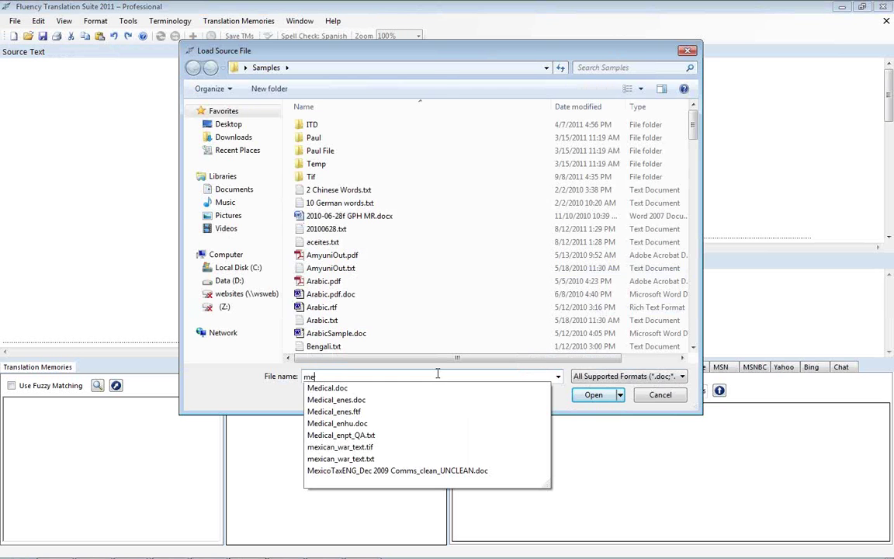
key("Down")
key("Return")
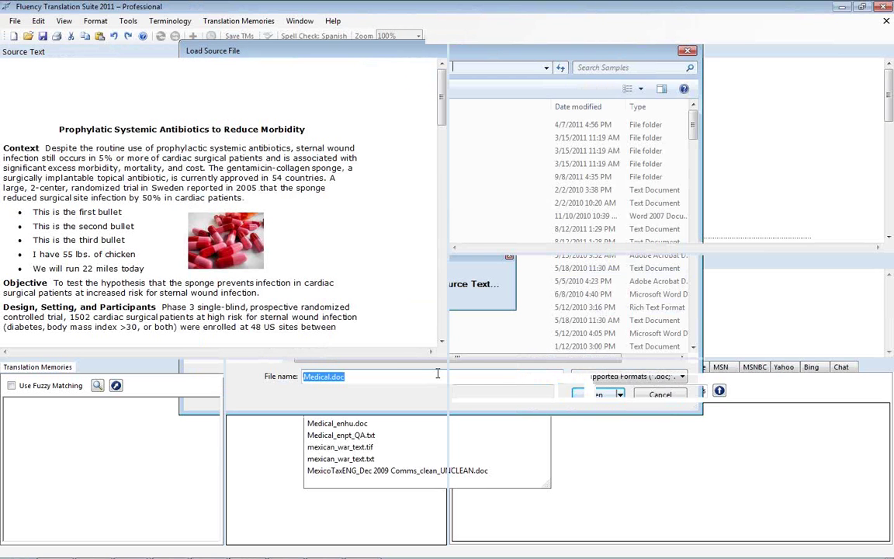
Create the Medical_enes translation file, English (United States) to Spanish (Argentina), with Translate using Translation Memory matches enabled.
left_click(377, 367)
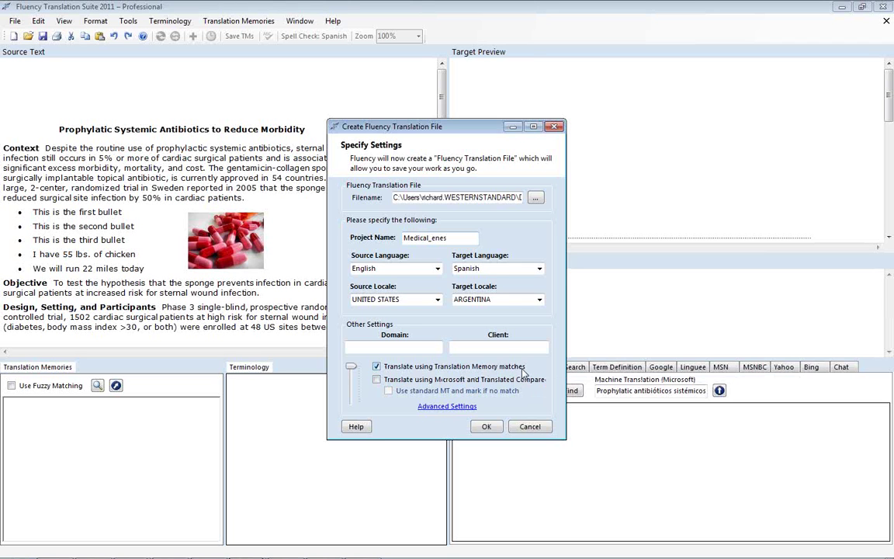
left_click(486, 427)
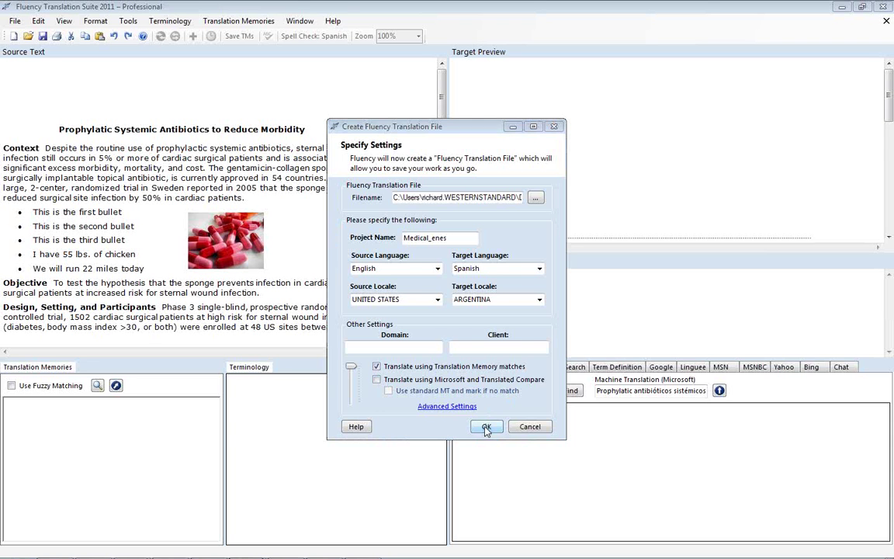
left_click(486, 326)
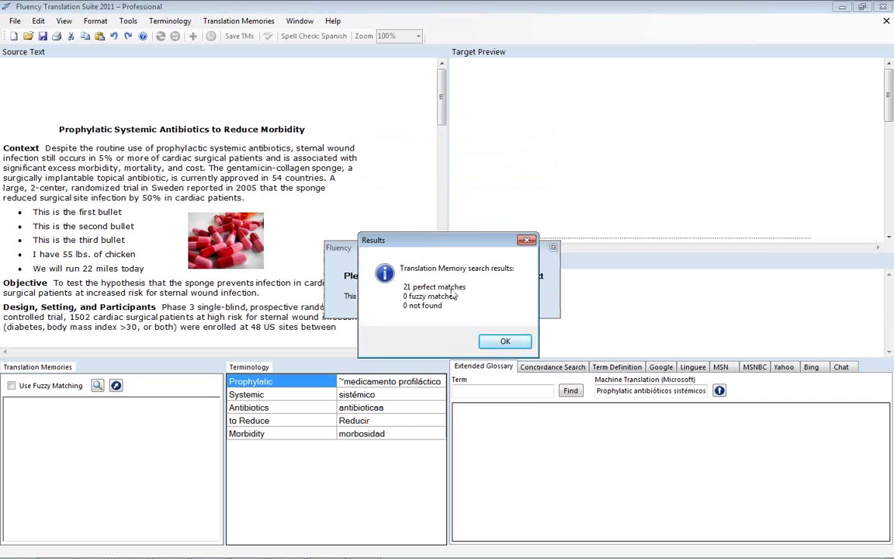
left_click(504, 343)
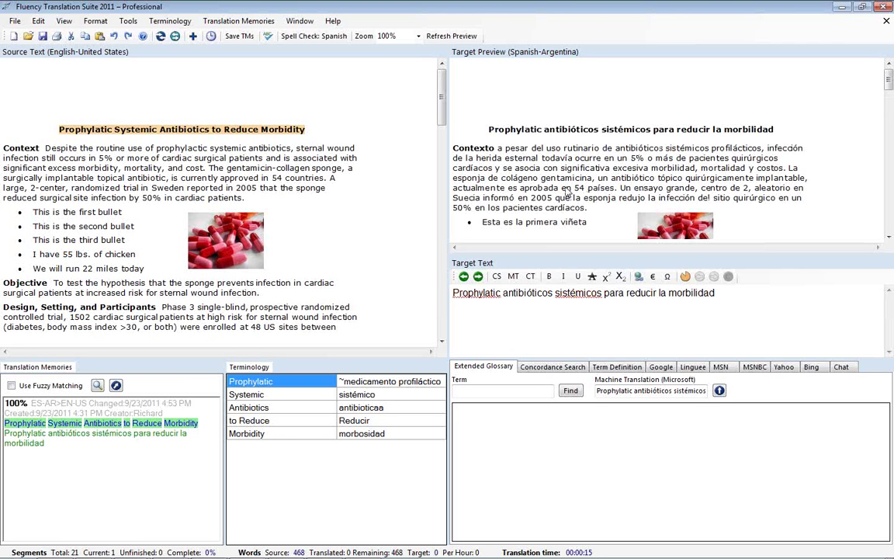
Bring up the file commands for the newly translated document.
left_click(15, 21)
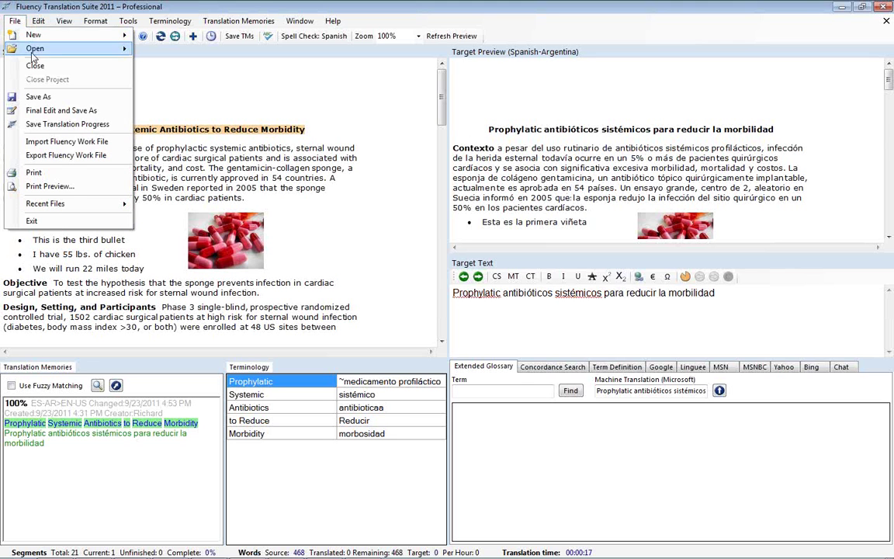